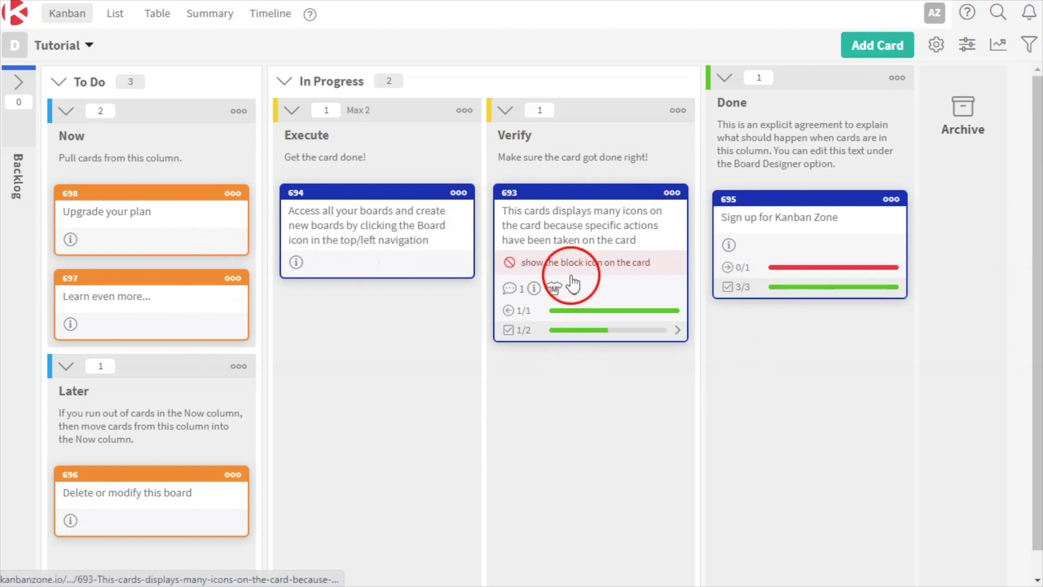
View the details of card 694 in the Execute column, and close the card
{"action": "left_click", "coordinate": [371, 244]}
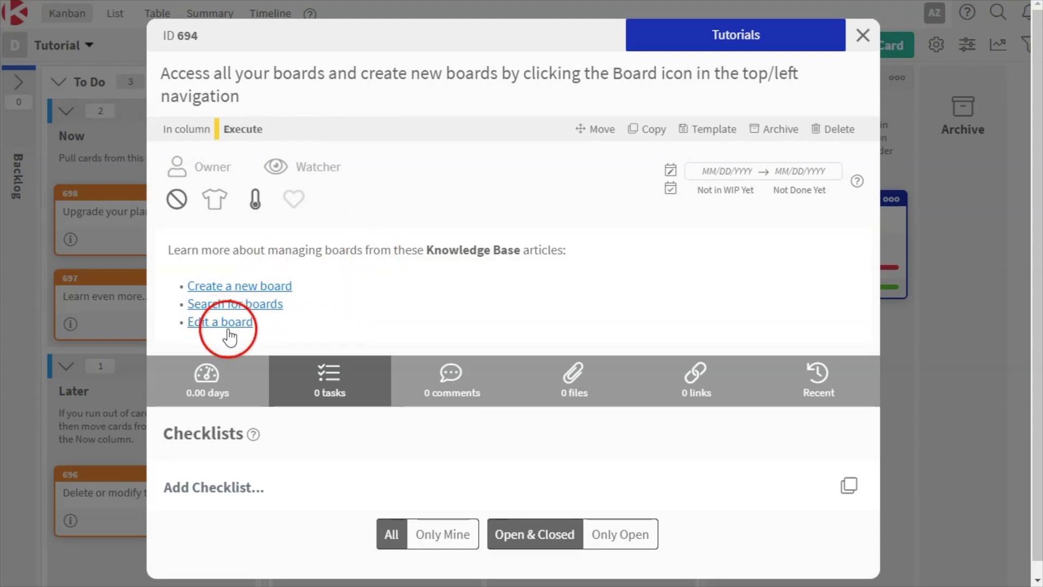
{"action": "left_click", "coordinate": [863, 37]}
Open the Board Designer for the Tutorial board and rename the board Tutorial One
{"action": "left_click", "coordinate": [937, 47]}
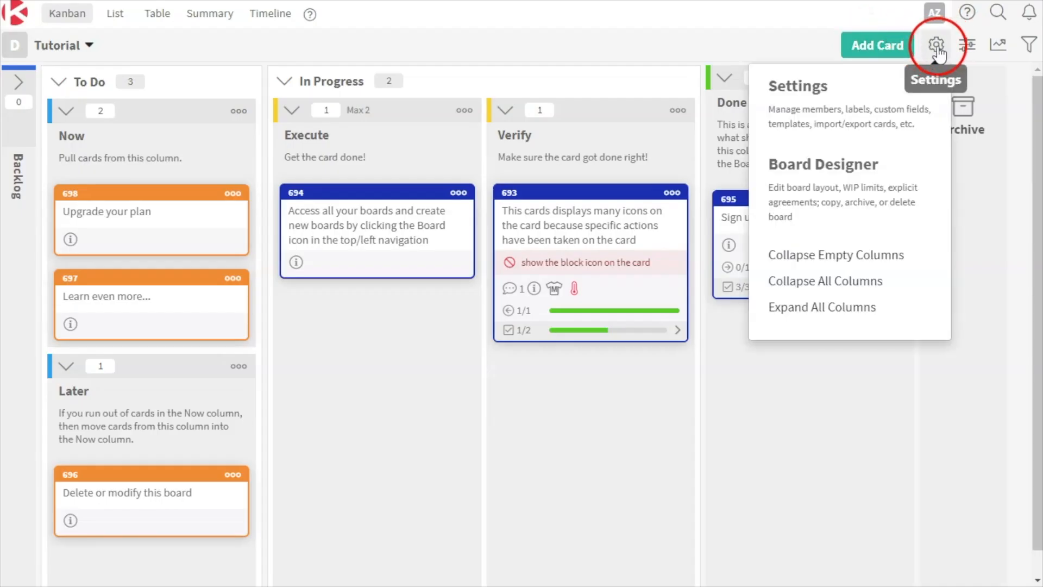
{"action": "left_click", "coordinate": [896, 191]}
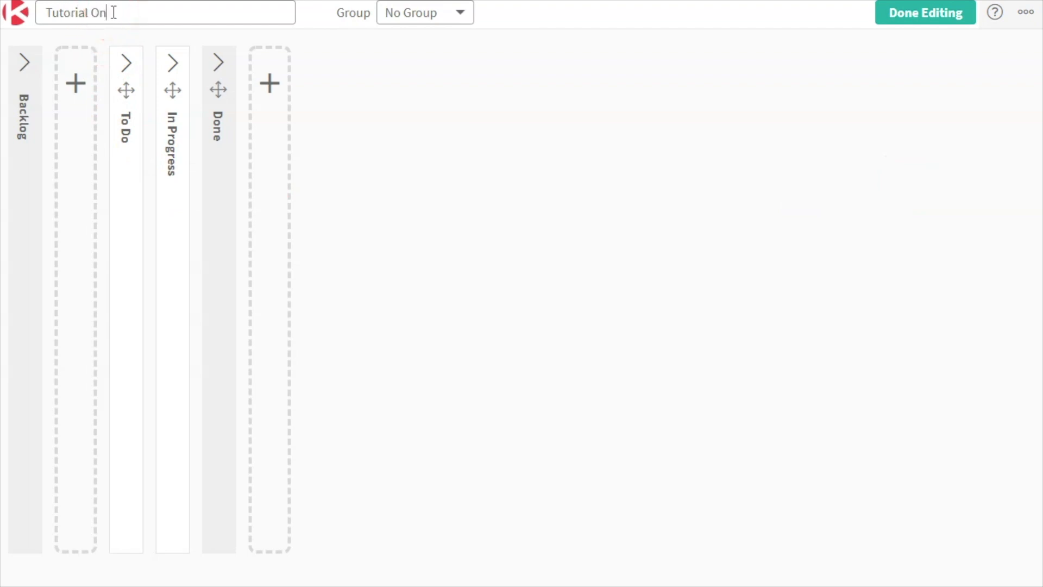
Examine the groups the board can be assigned to, without choosing one
{"action": "left_click", "coordinate": [423, 25]}
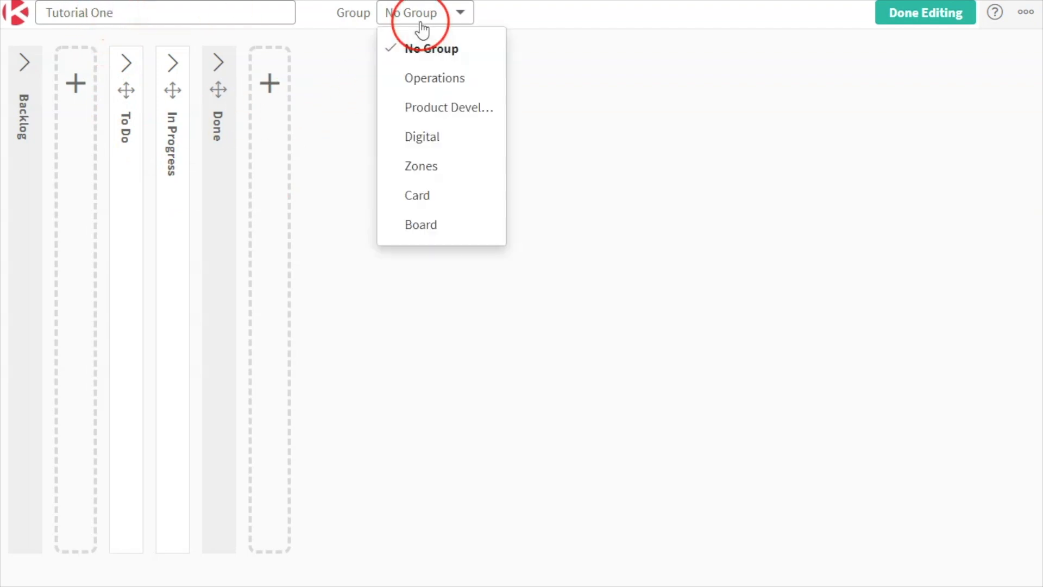
{"action": "left_click", "coordinate": [426, 25]}
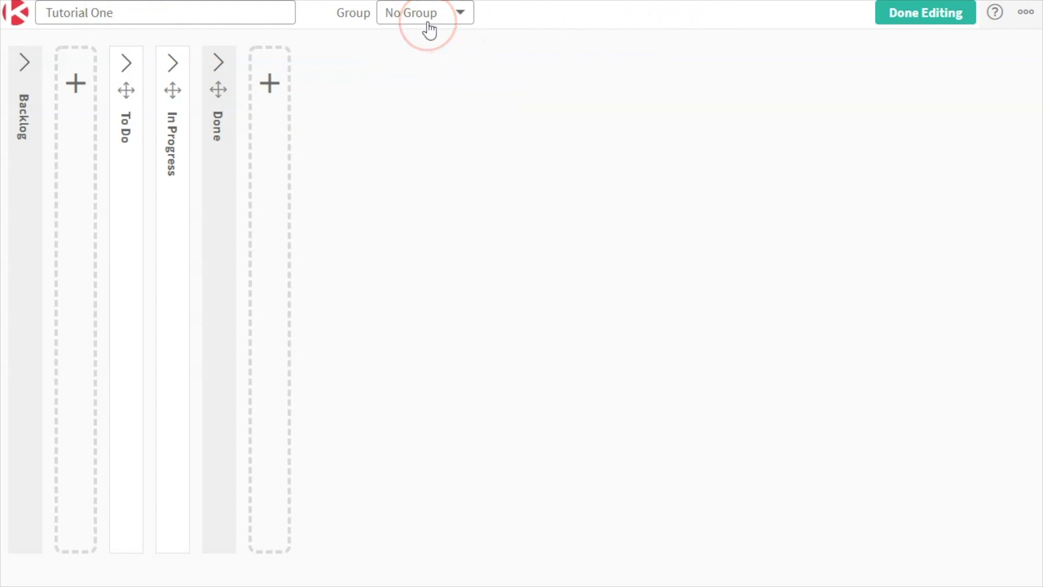
{"action": "left_click", "coordinate": [436, 24]}
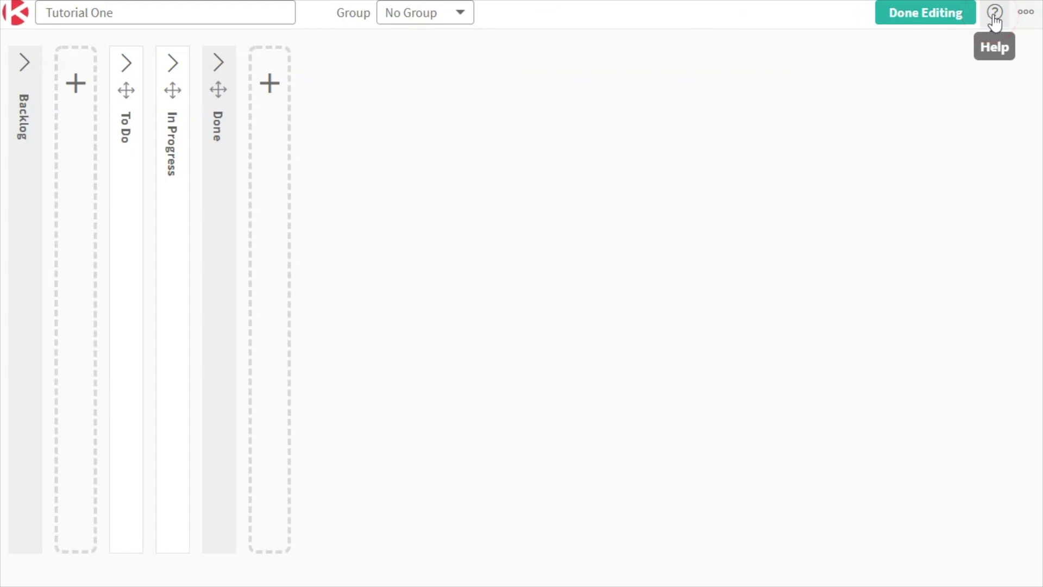
Expand all columns of the board in the designer
{"action": "left_click", "coordinate": [1026, 11]}
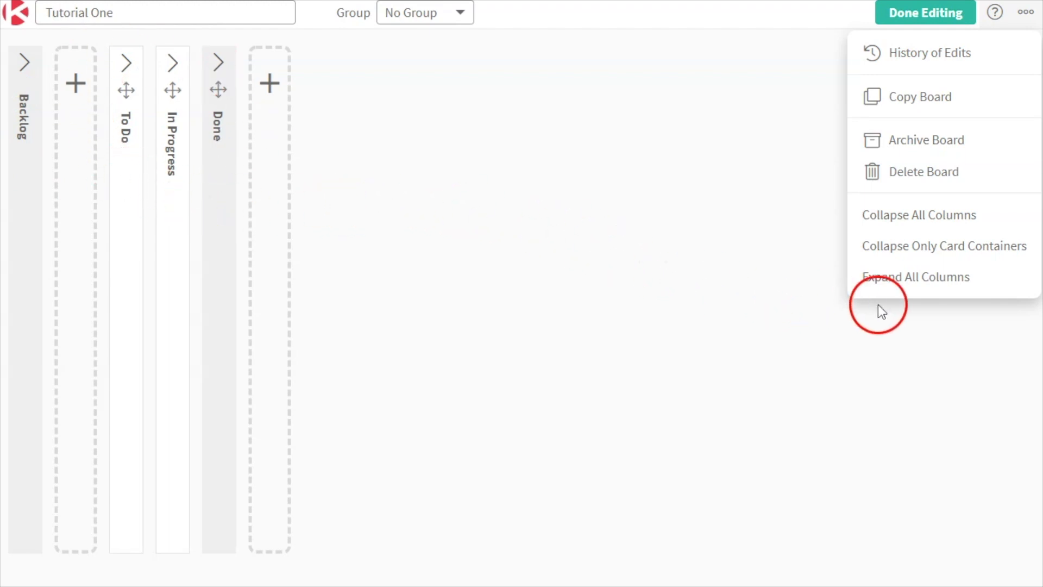
{"action": "left_click", "coordinate": [923, 279]}
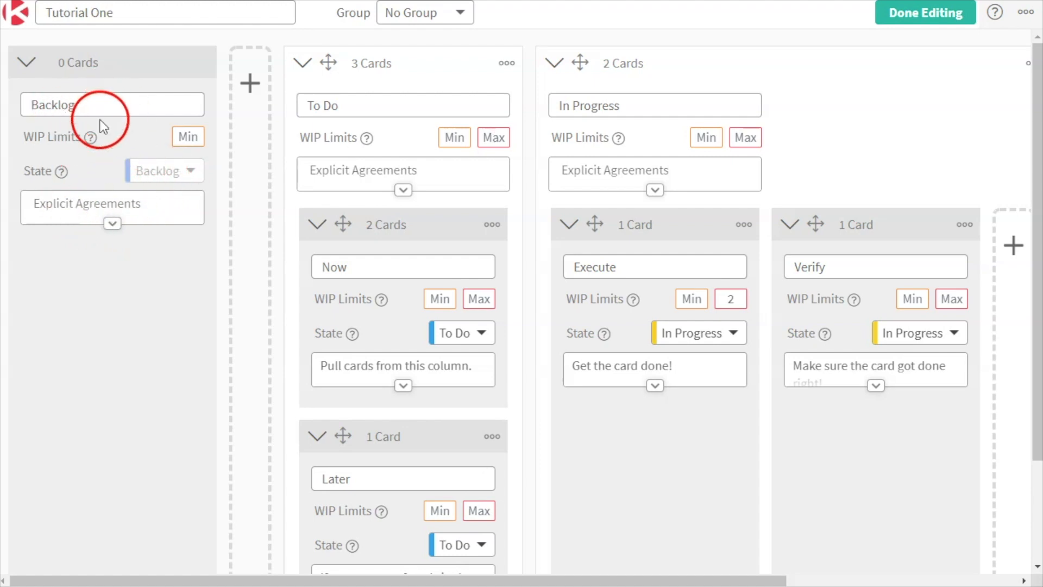
Examine the Backlog column's explicit agreements and minimum WIP limit, and the container types available between Backlog and To Do
{"action": "left_click", "coordinate": [80, 214]}
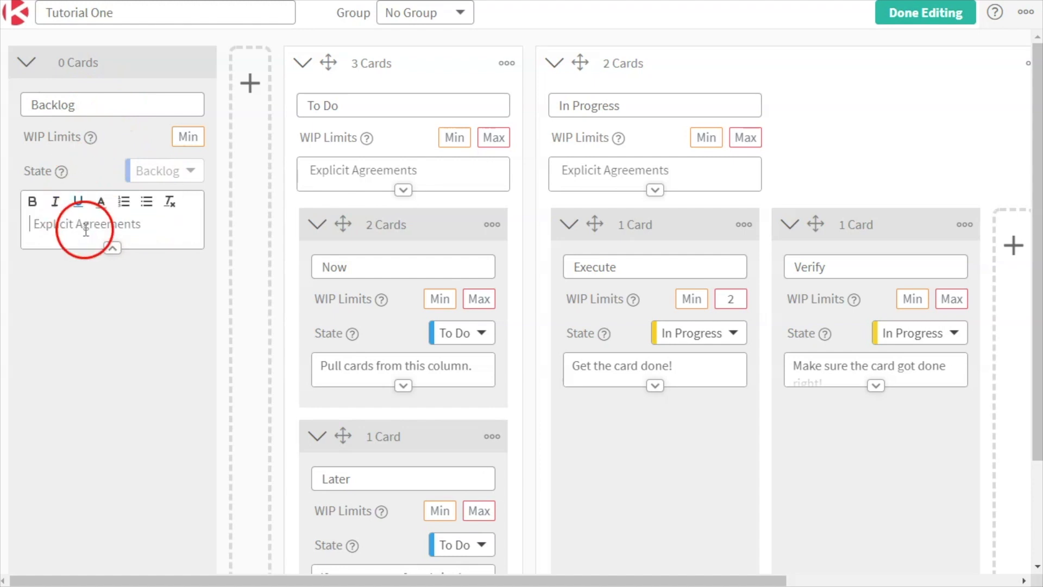
{"action": "left_click", "coordinate": [182, 144]}
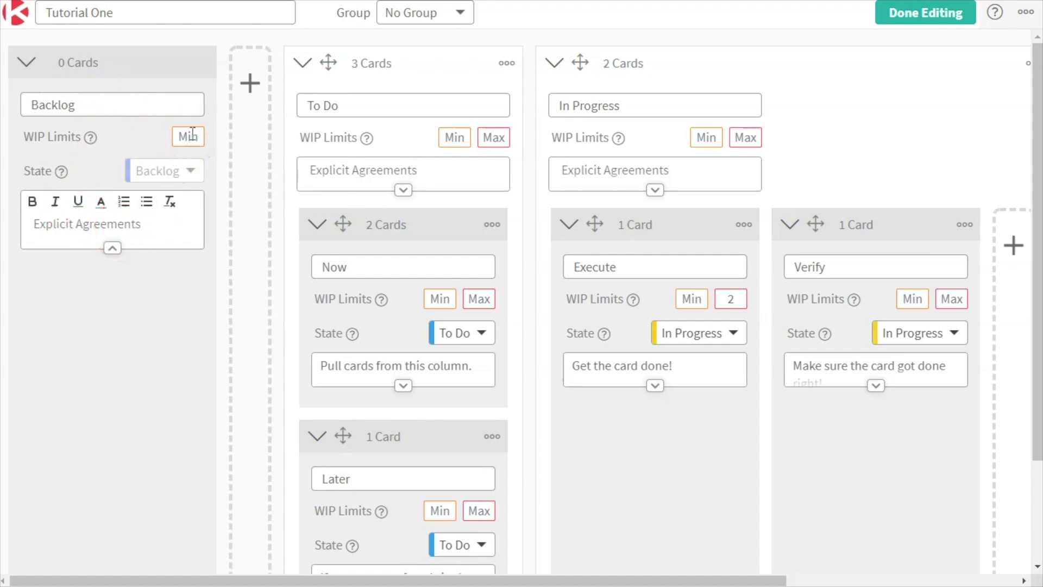
{"action": "left_click", "coordinate": [251, 93]}
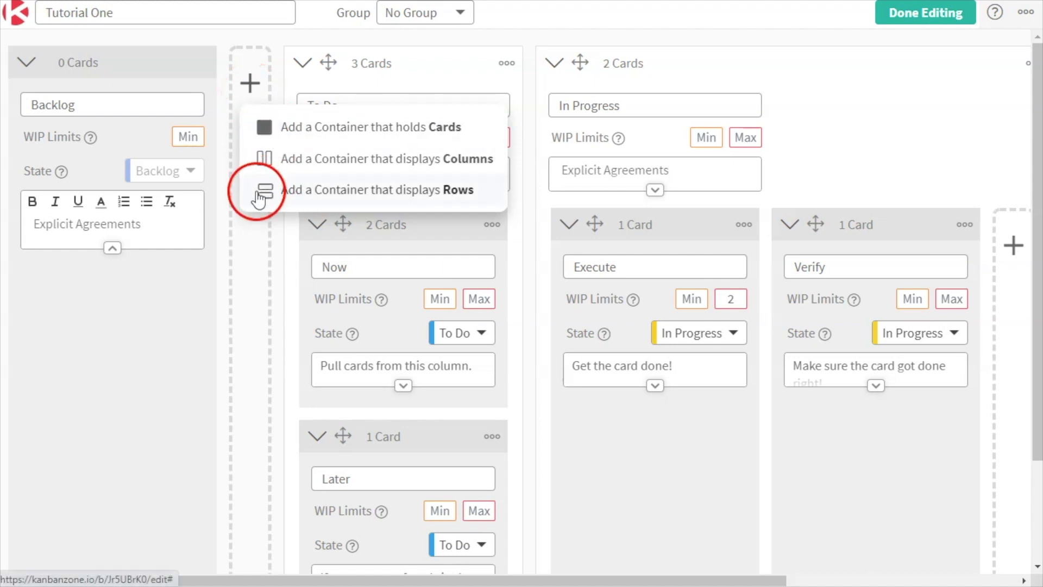
{"action": "left_click", "coordinate": [210, 327]}
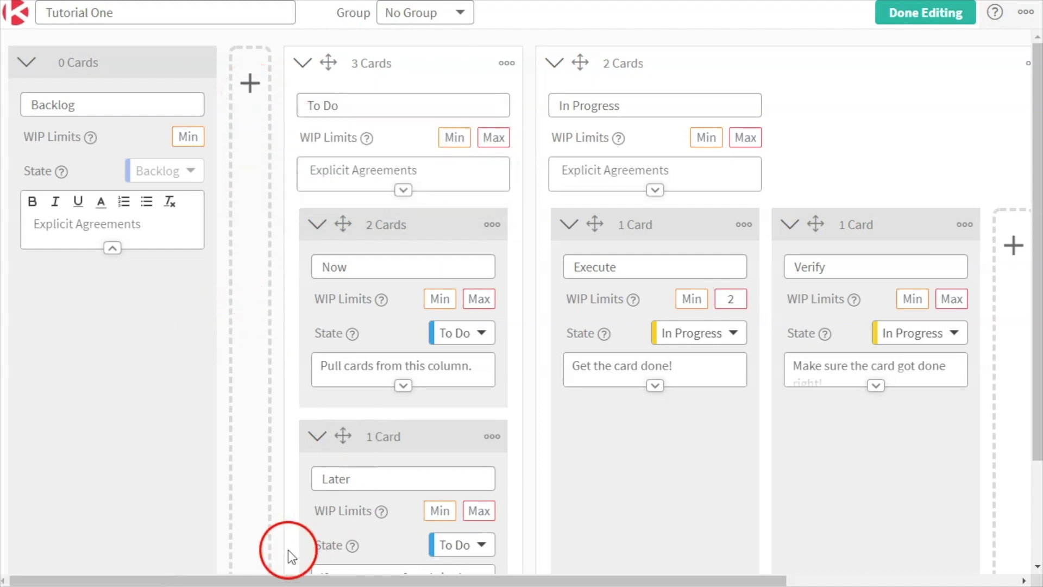
Examine the To Do, In Progress and Done containers, where containers can be added, and the In Progress name and explicit agreements
{"action": "left_click_drag", "start_coordinate": [272, 575], "coordinate": [450, 565]}
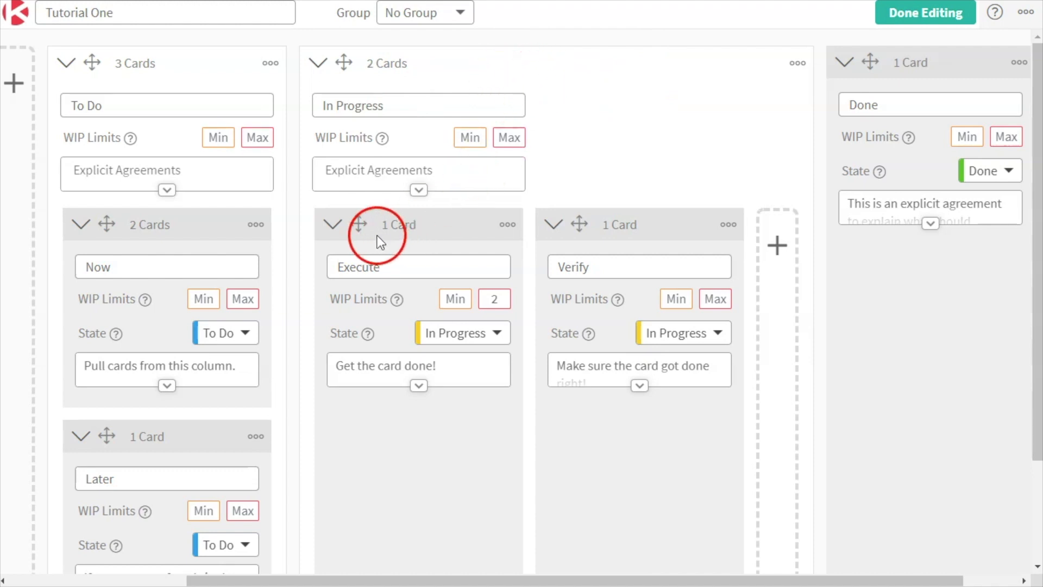
{"action": "left_click", "coordinate": [774, 253]}
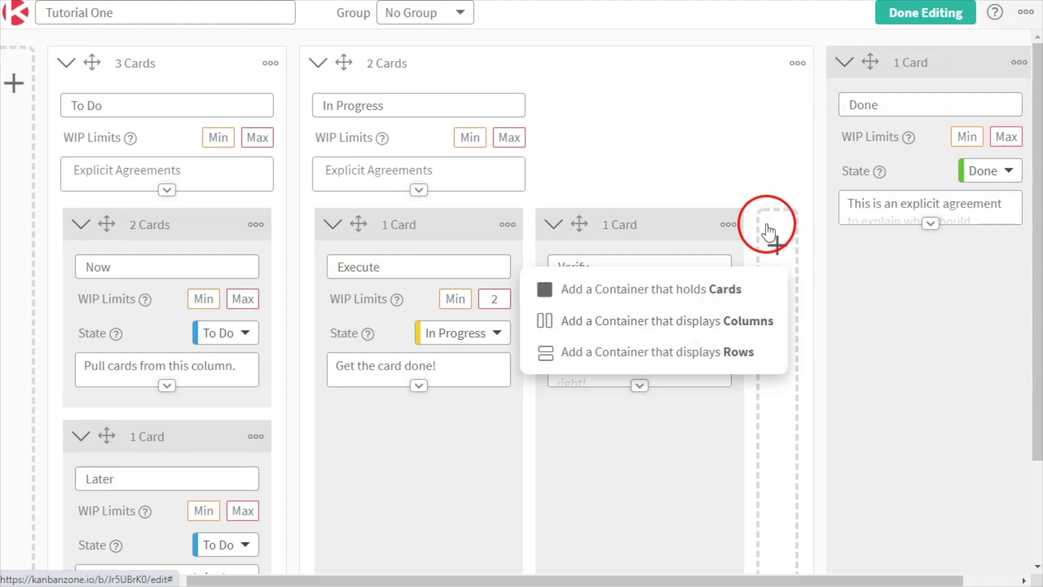
{"action": "left_click", "coordinate": [730, 140]}
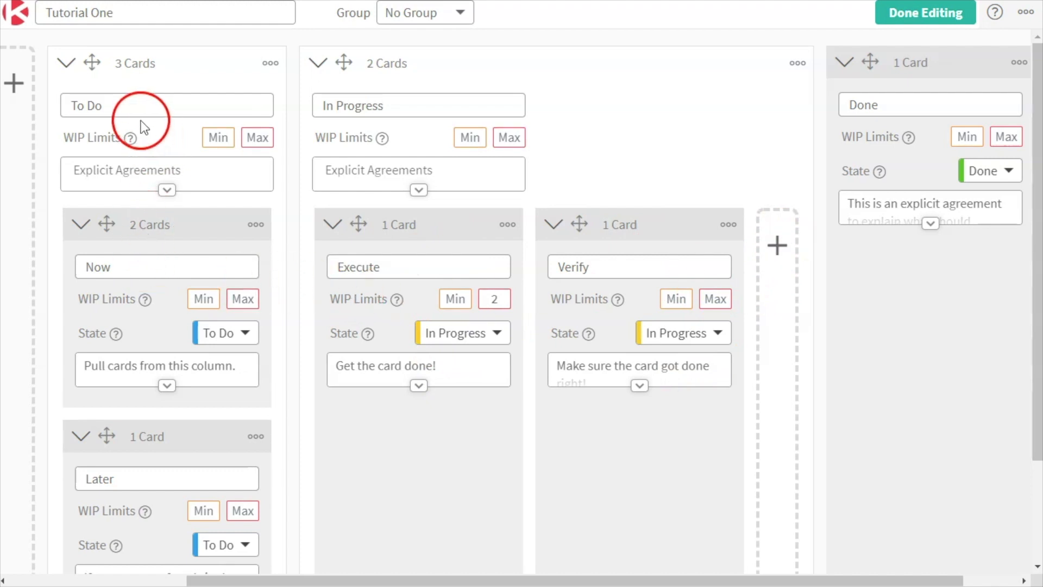
{"action": "scroll", "coordinate": [126, 200], "scroll_direction": "down", "scroll_amount": 3}
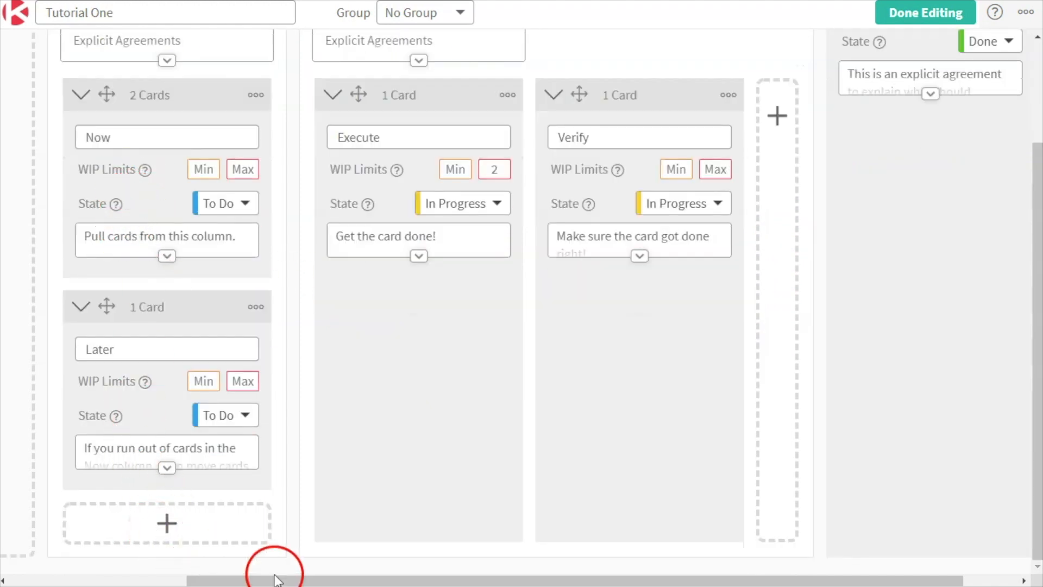
{"action": "left_click_drag", "start_coordinate": [350, 579], "coordinate": [263, 579]}
{"action": "scroll", "coordinate": [286, 499], "scroll_direction": "up", "scroll_amount": 3}
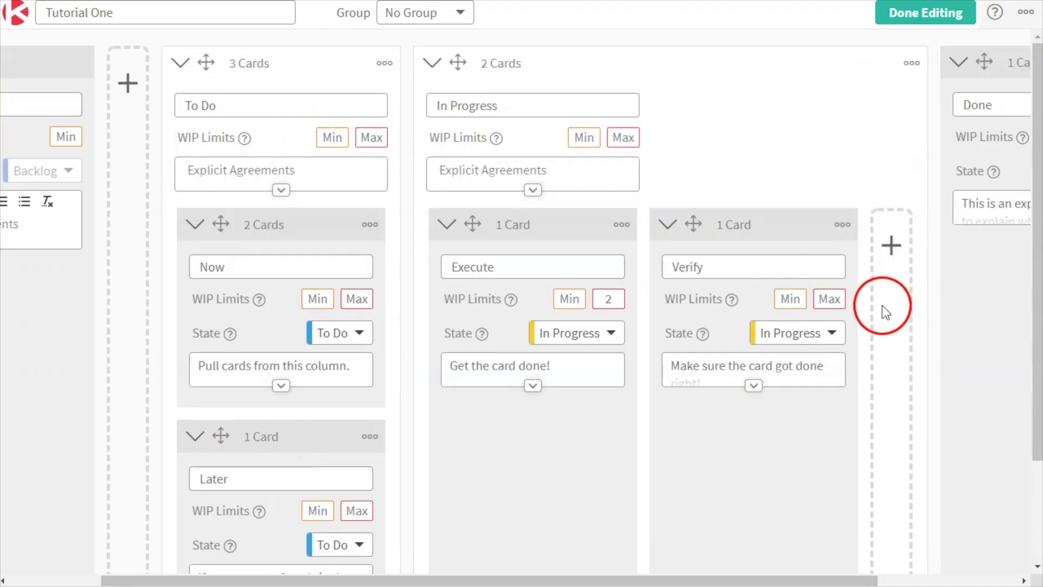
{"action": "left_click_drag", "start_coordinate": [617, 578], "coordinate": [946, 581]}
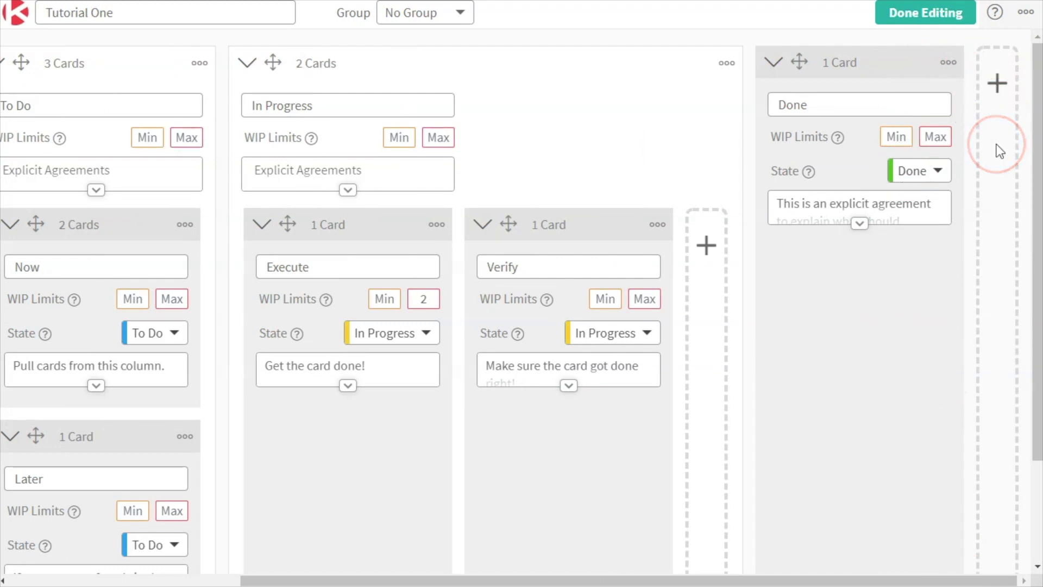
{"action": "left_click", "coordinate": [783, 350]}
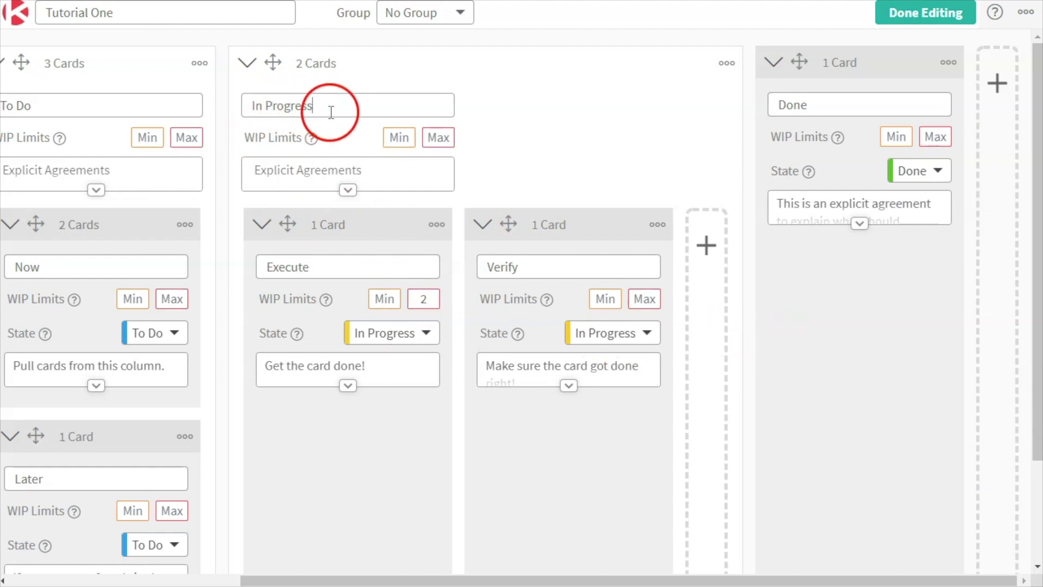
{"action": "left_click", "coordinate": [350, 171]}
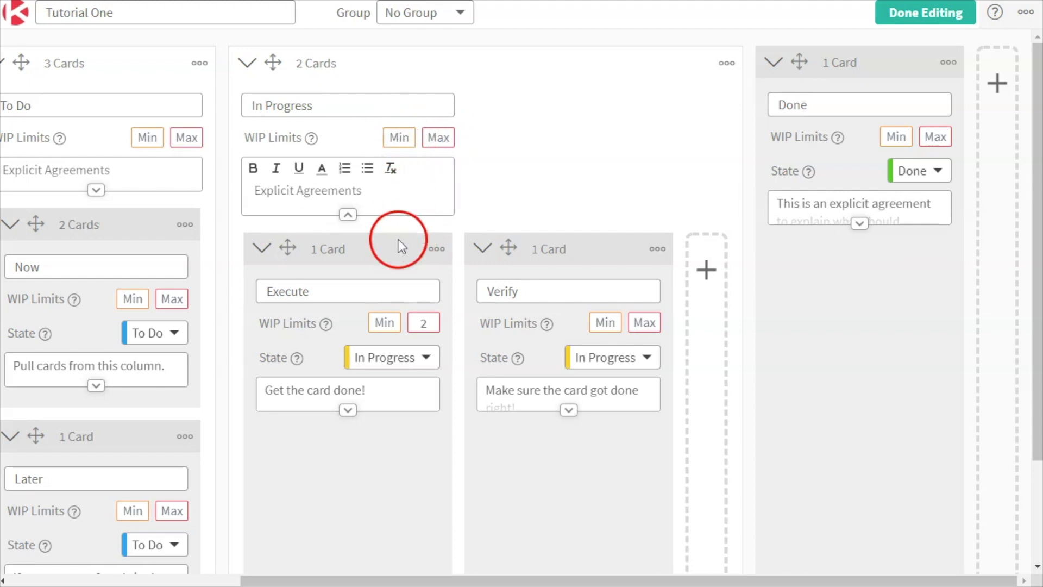
Set the Execute column's minimum WIP limit to 1
{"action": "left_click", "coordinate": [382, 322]}
{"action": "type", "text": "1"}
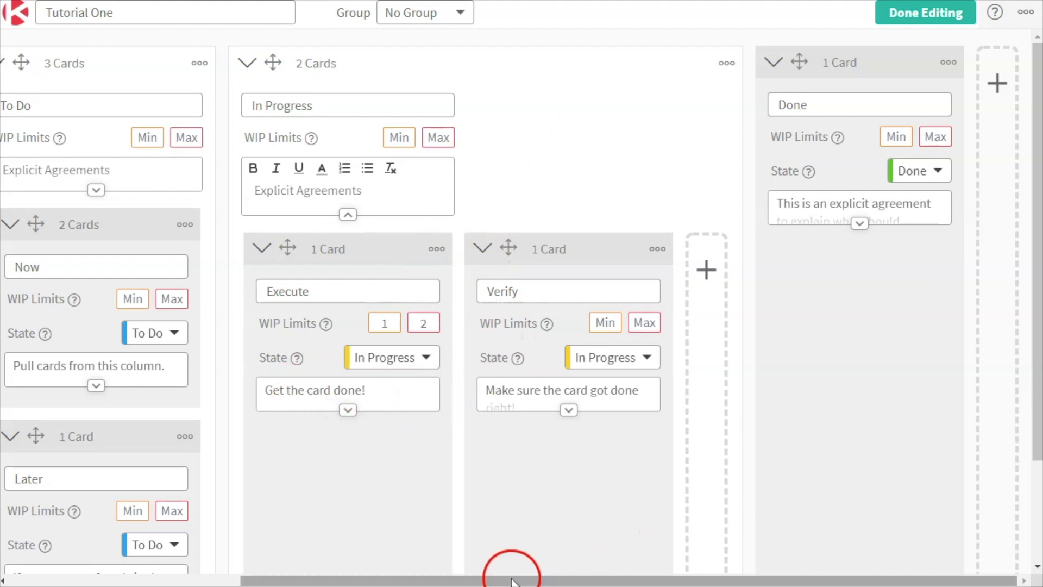
Add a container that holds cards after the Done column and name it Done Done
{"action": "left_click", "coordinate": [997, 90]}
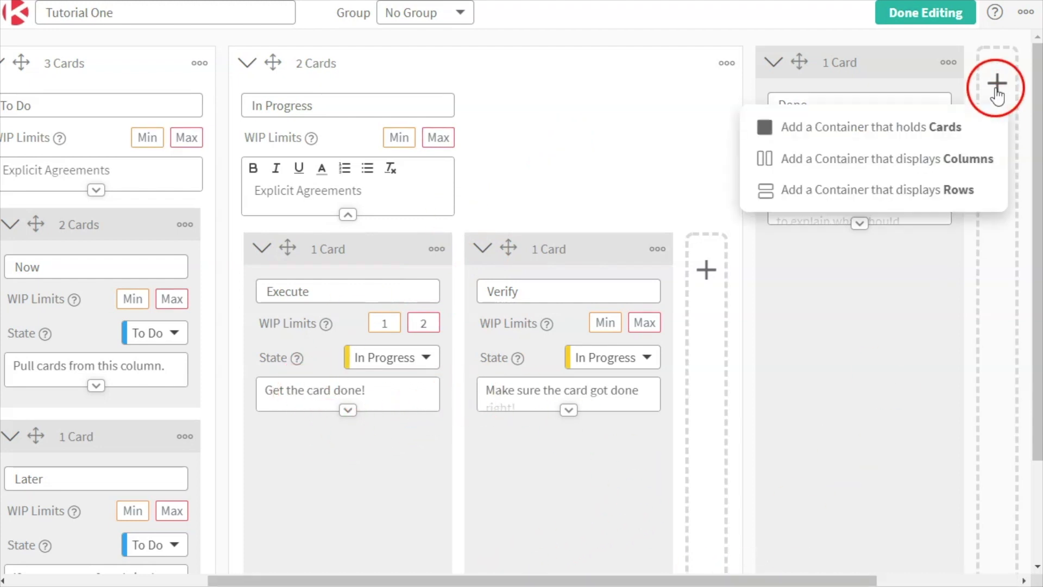
{"action": "left_click", "coordinate": [898, 158]}
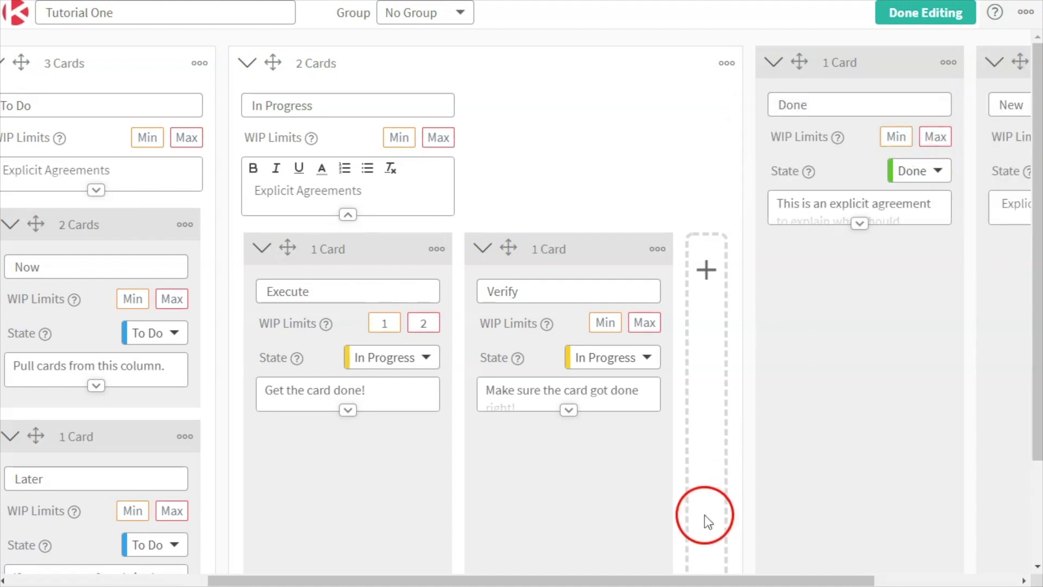
{"action": "left_click_drag", "start_coordinate": [628, 578], "coordinate": [952, 578]}
{"action": "double_click", "coordinate": [794, 105]}
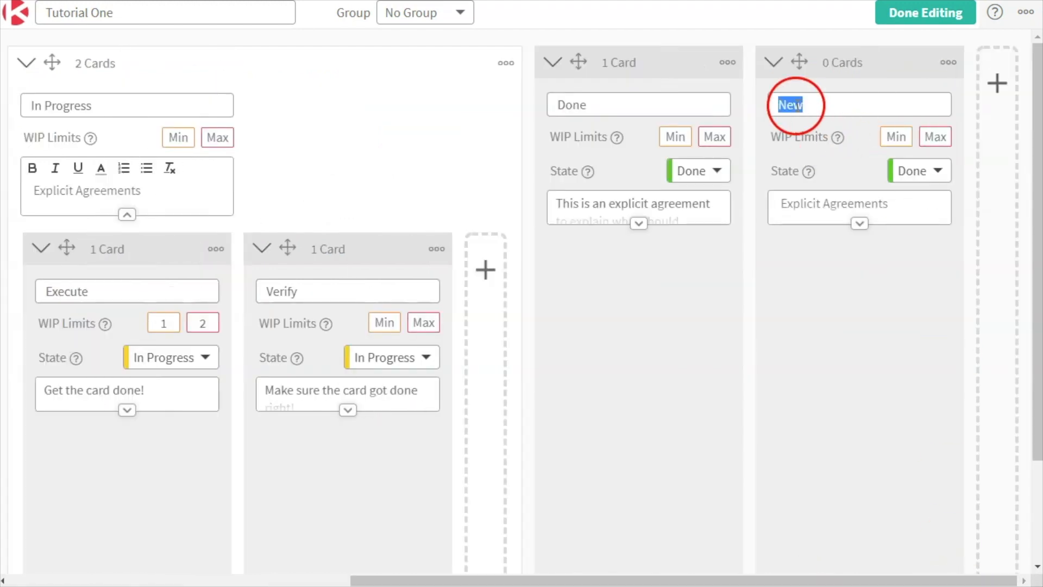
{"action": "type", "text": "D"}
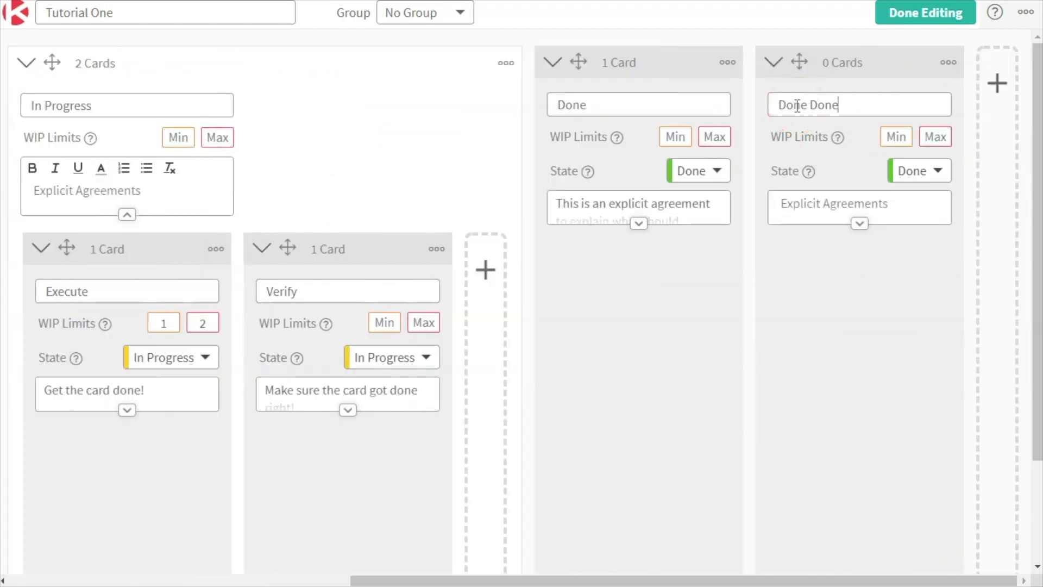
{"action": "type", "text": "one Done"}
Examine the state options available for the Done Done and Done columns
{"action": "left_click", "coordinate": [916, 172]}
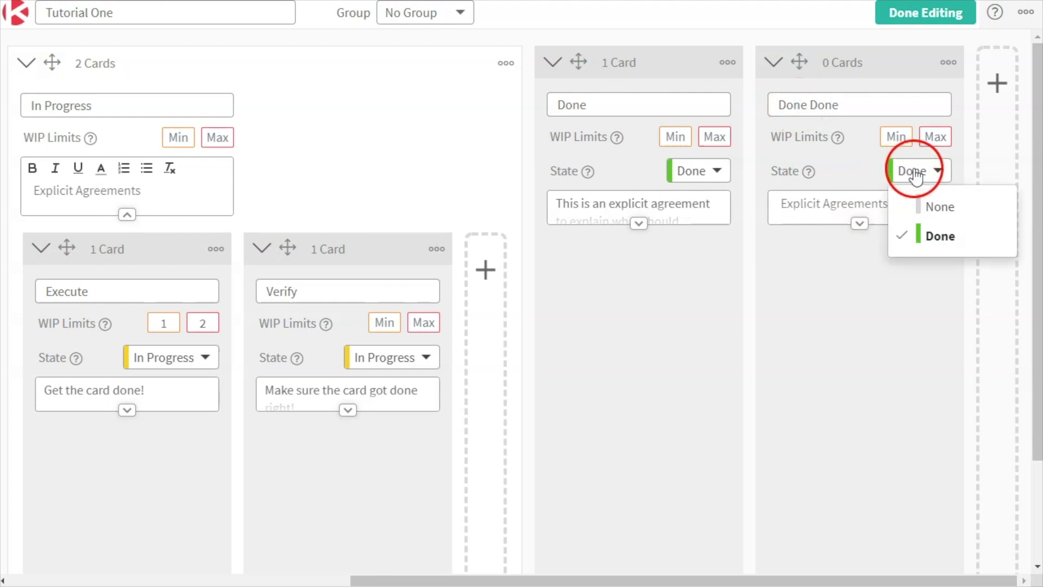
{"action": "left_click", "coordinate": [930, 239]}
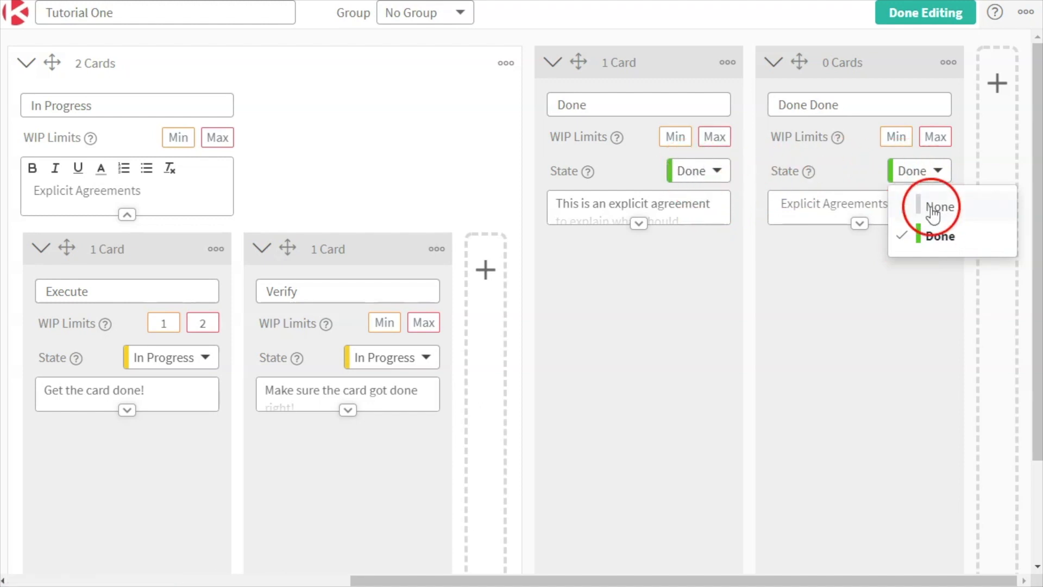
{"action": "left_click", "coordinate": [704, 173]}
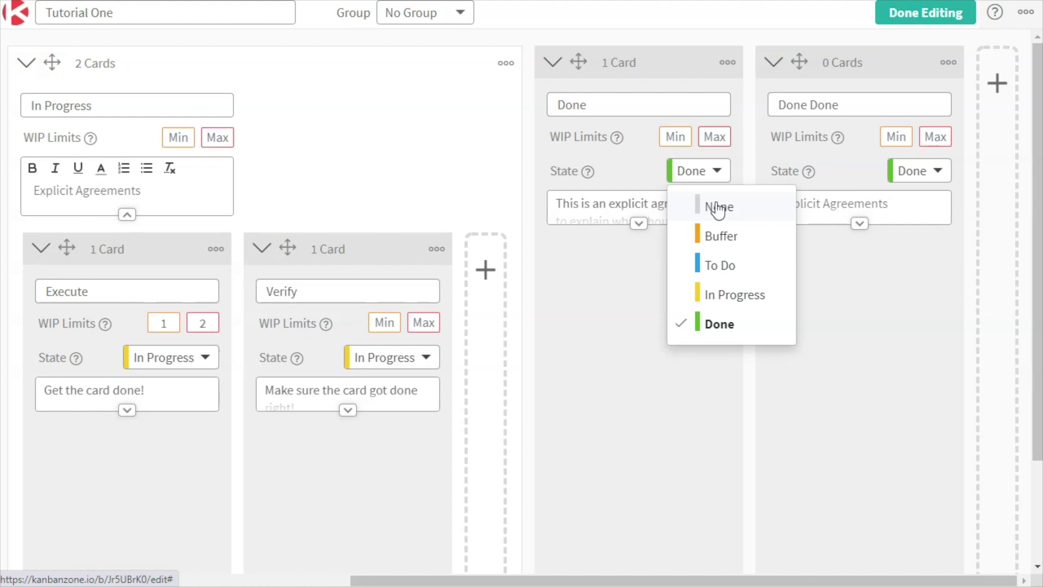
{"action": "left_click", "coordinate": [898, 219]}
Set the Done Done column's state to None and rename the column Notes
{"action": "left_click", "coordinate": [926, 172]}
{"action": "left_click", "coordinate": [938, 210]}
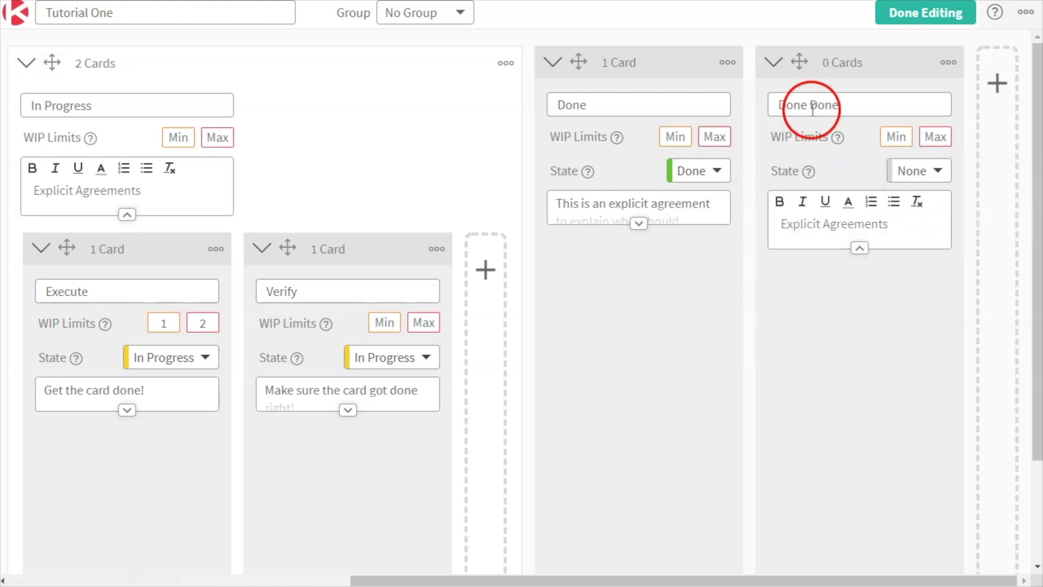
{"action": "triple_click", "coordinate": [812, 106]}
{"action": "type", "text": "Notes"}
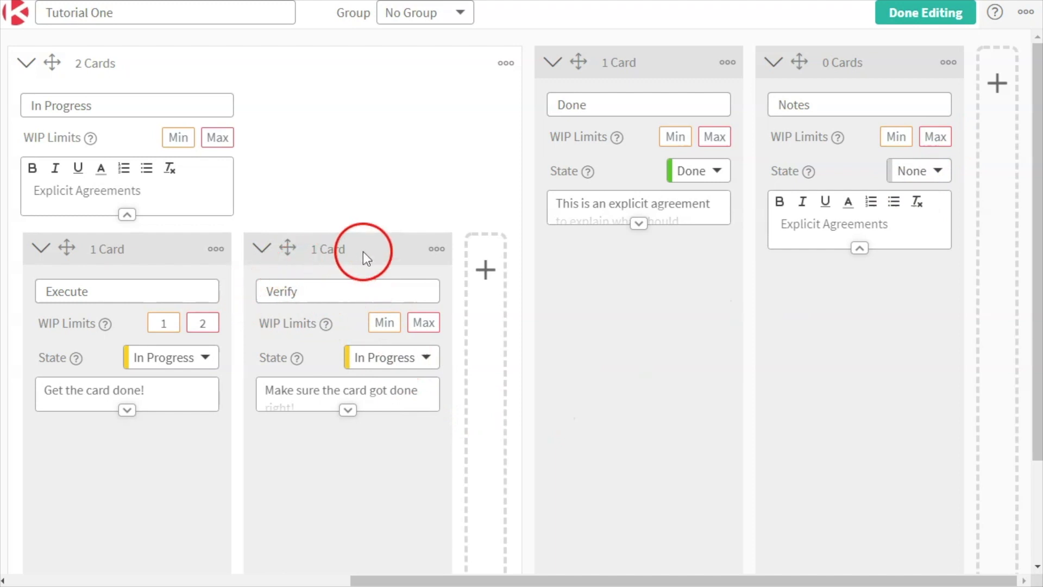
Add a container that holds cards inside In Progress and move it between Execute and Verify
{"action": "left_click", "coordinate": [487, 272]}
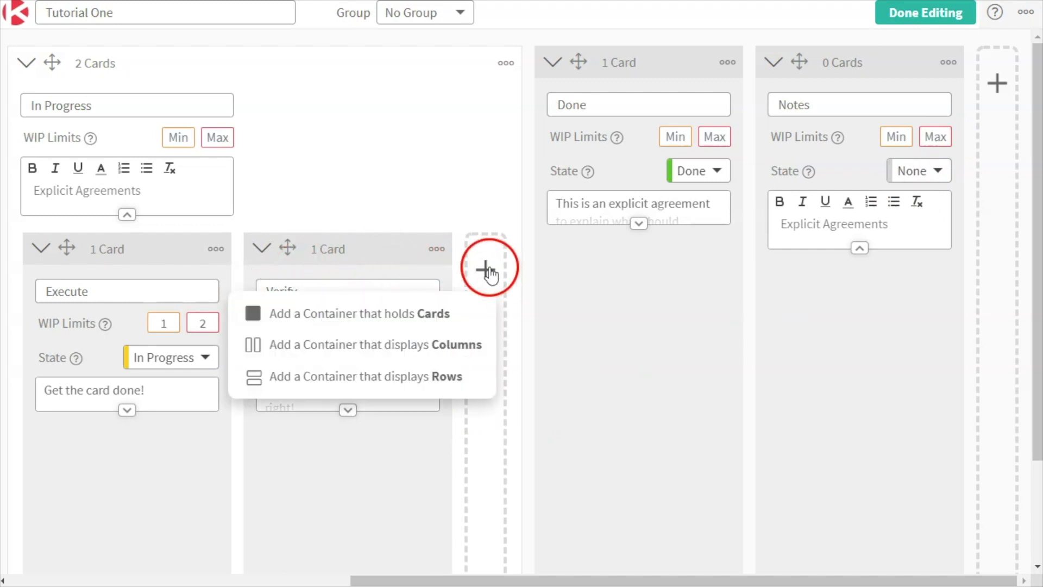
{"action": "left_click", "coordinate": [420, 310]}
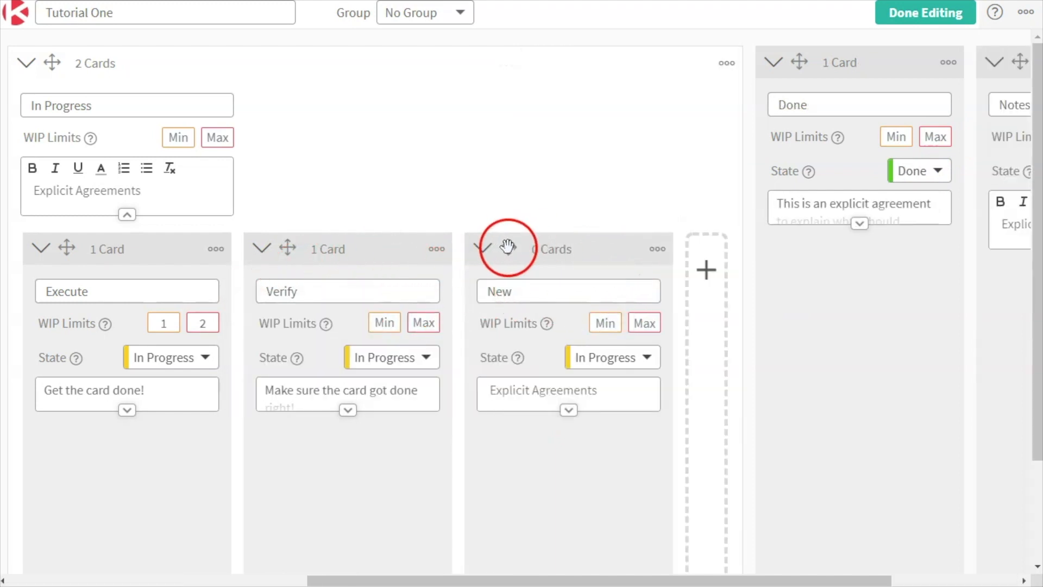
{"action": "left_click_drag", "start_coordinate": [508, 247], "coordinate": [279, 253]}
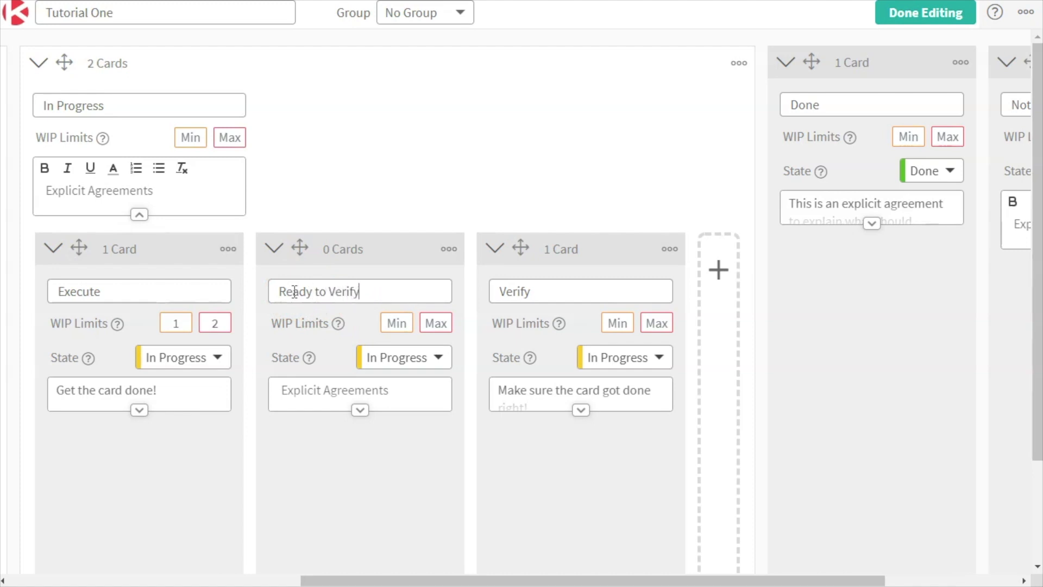
Name the new column between Execute and Verify Ready to Verify and set its state to Buffer
{"action": "left_click", "coordinate": [394, 357]}
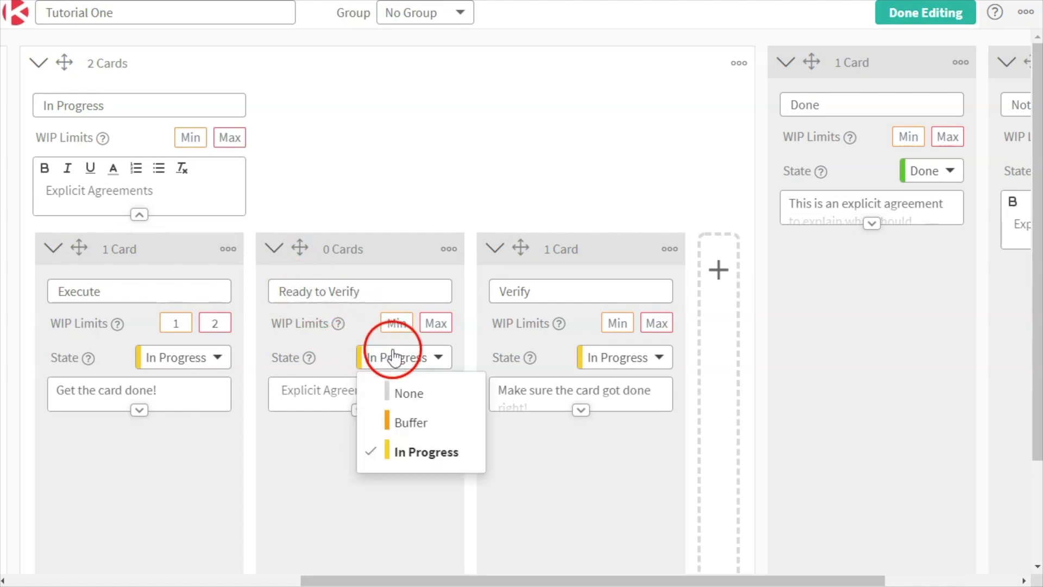
{"action": "left_click", "coordinate": [415, 424]}
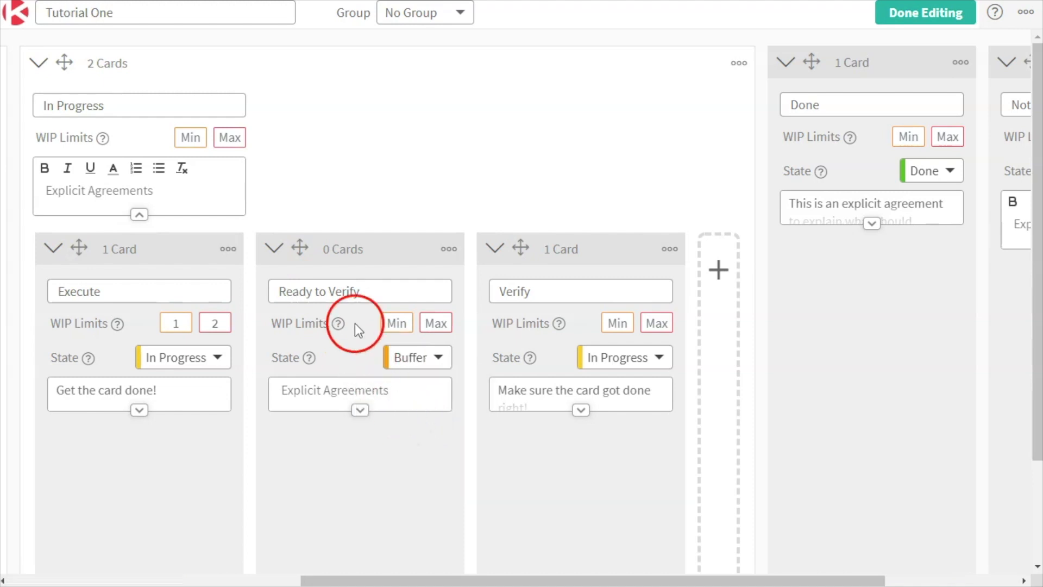
{"action": "left_click", "coordinate": [198, 318]}
{"action": "double_click", "coordinate": [71, 291]}
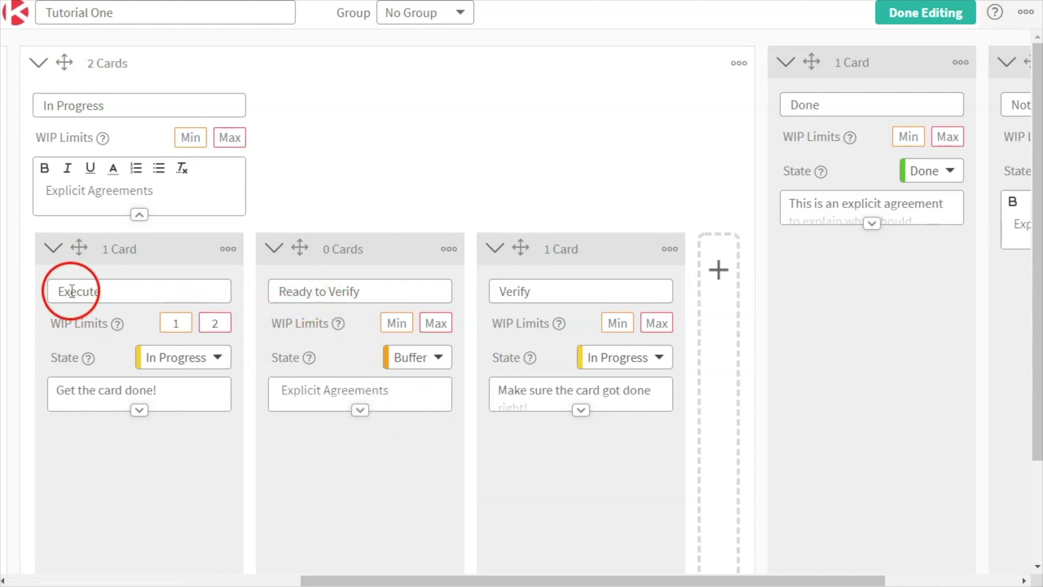
{"action": "double_click", "coordinate": [339, 292]}
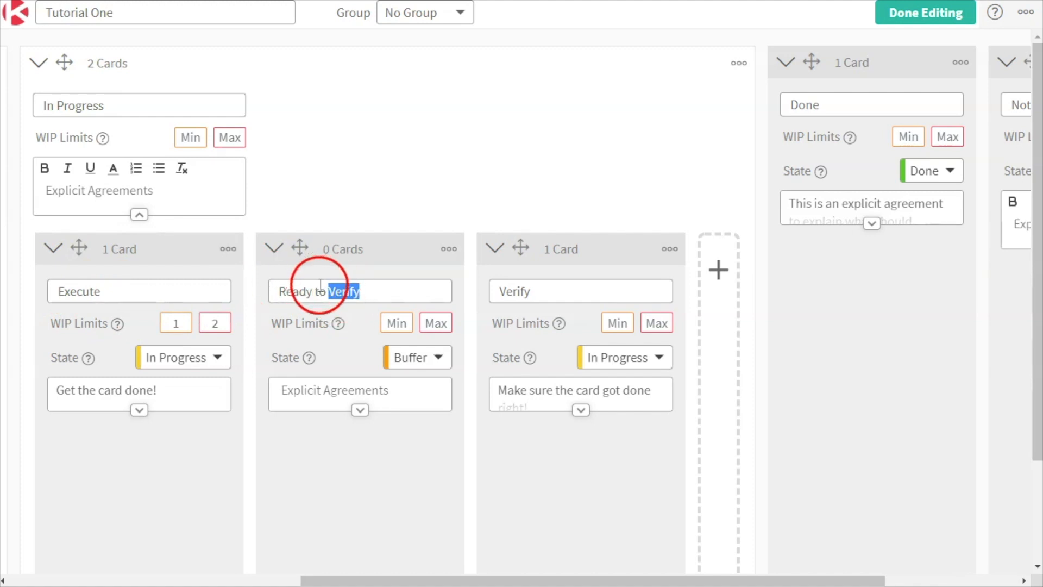
{"action": "left_click", "coordinate": [537, 289]}
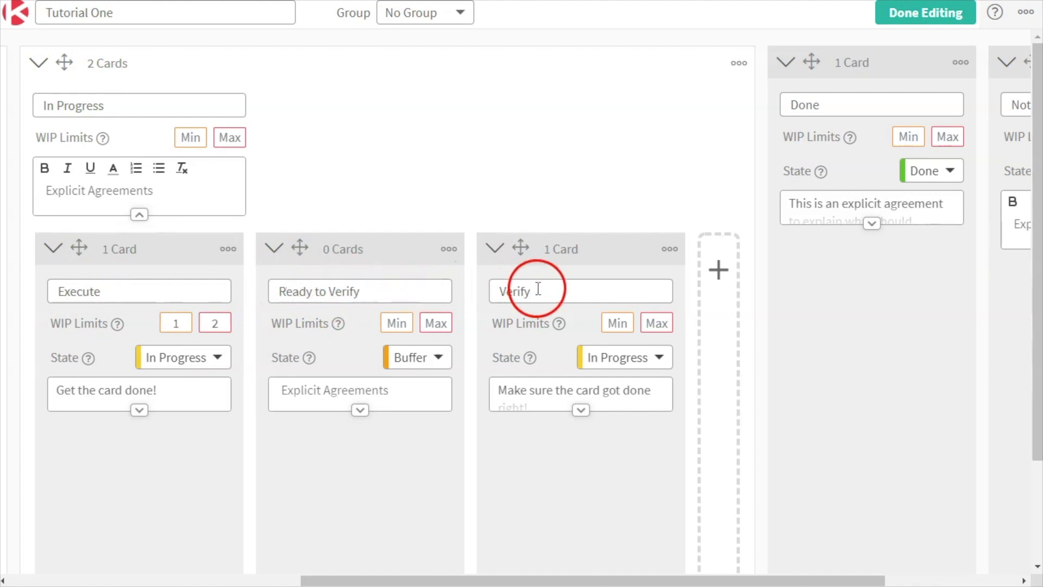
{"action": "left_click_drag", "start_coordinate": [292, 292], "coordinate": [363, 290]}
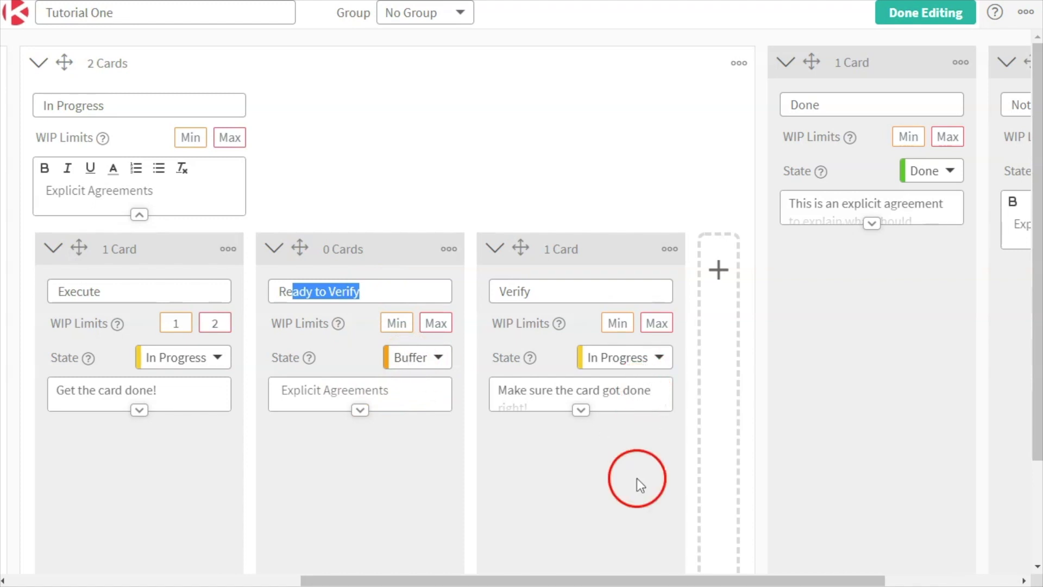
Examine the container types that can be added inside In Progress after Verify, without adding one
{"action": "left_click", "coordinate": [719, 274]}
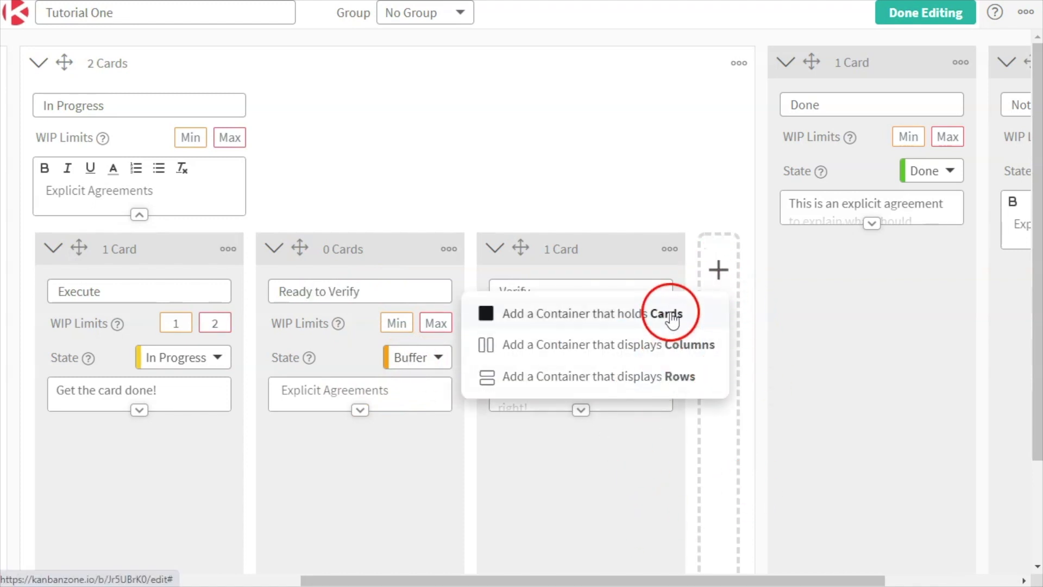
{"action": "left_click", "coordinate": [487, 315]}
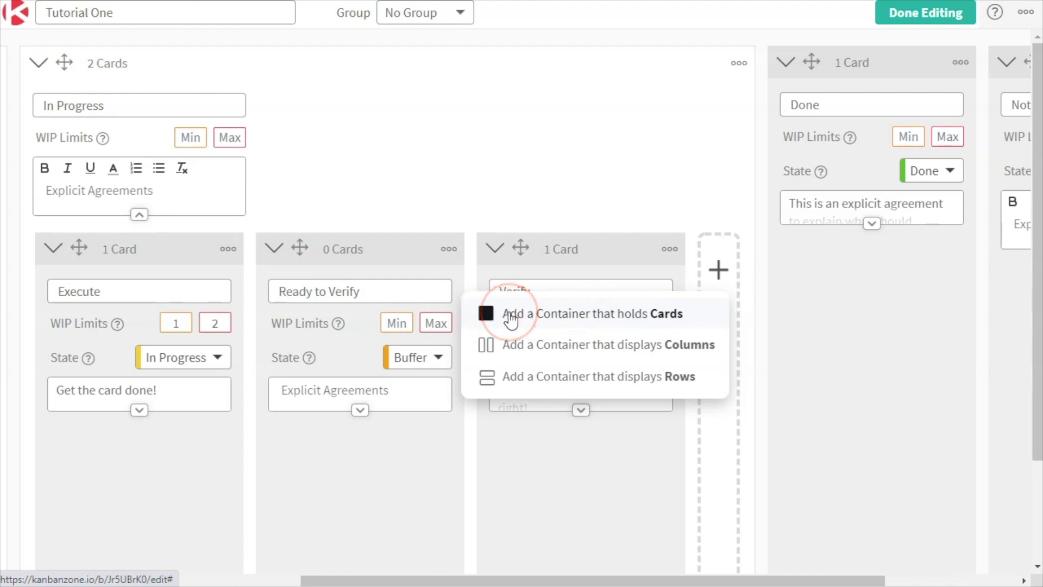
{"action": "left_click", "coordinate": [508, 378]}
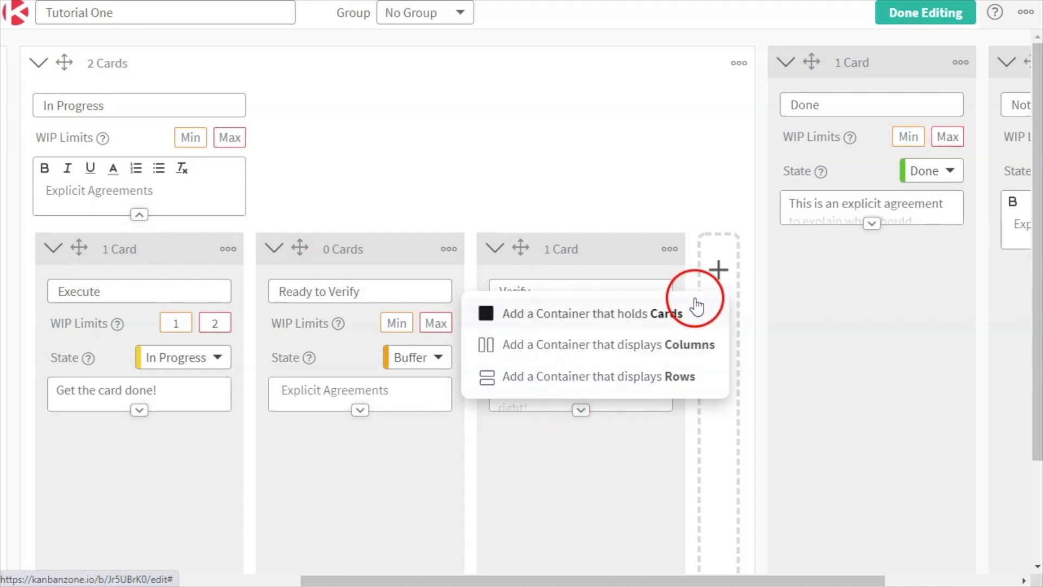
{"action": "left_click", "coordinate": [664, 194]}
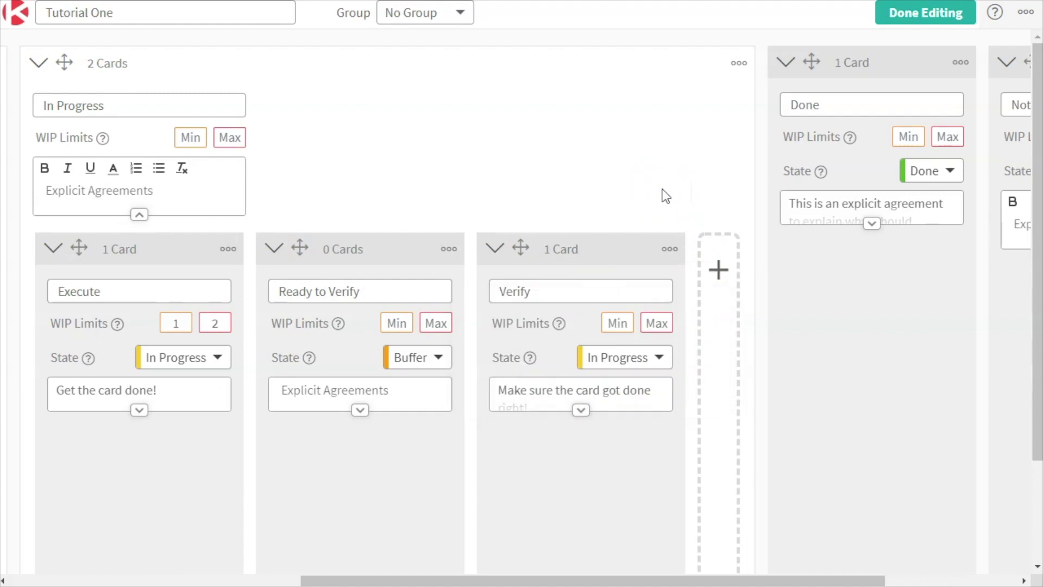
Finish editing the layout and review the Ready to Verify column, Execute's WIP limits and the Notes column on the board
{"action": "left_click_drag", "start_coordinate": [412, 580], "coordinate": [95, 579]}
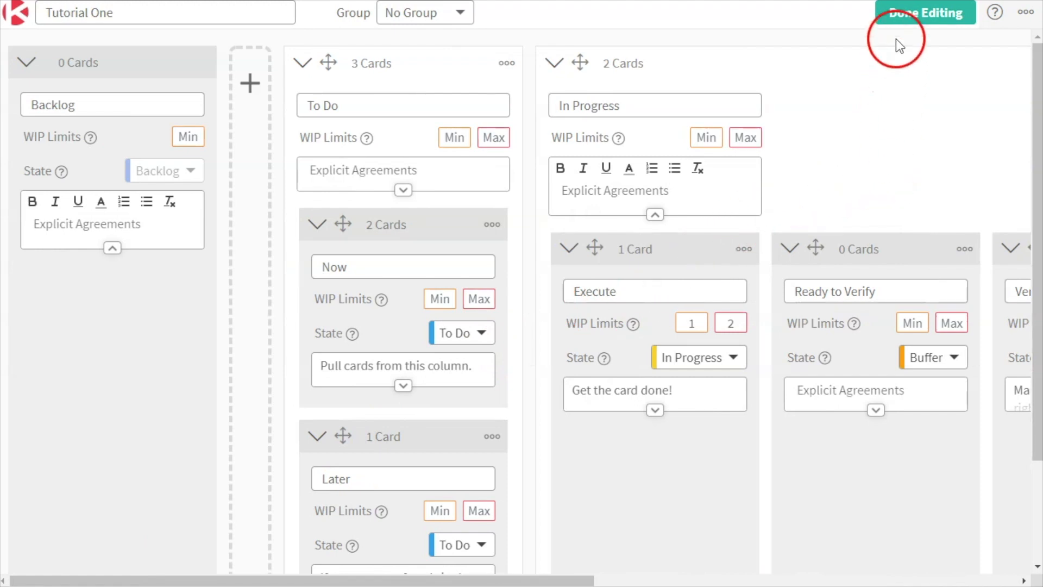
{"action": "left_click", "coordinate": [913, 12]}
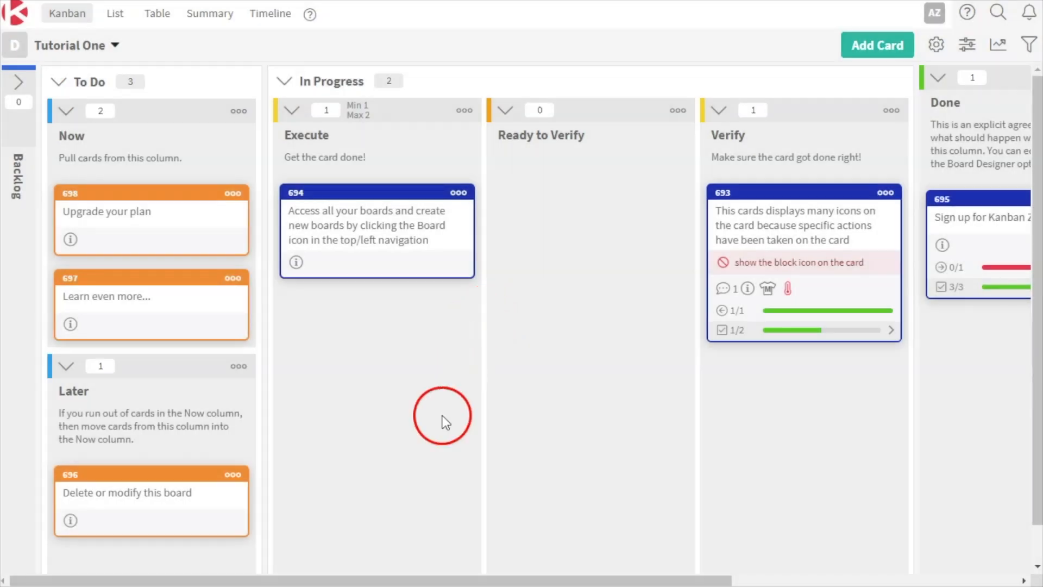
{"action": "left_click_drag", "start_coordinate": [526, 135], "coordinate": [588, 138]}
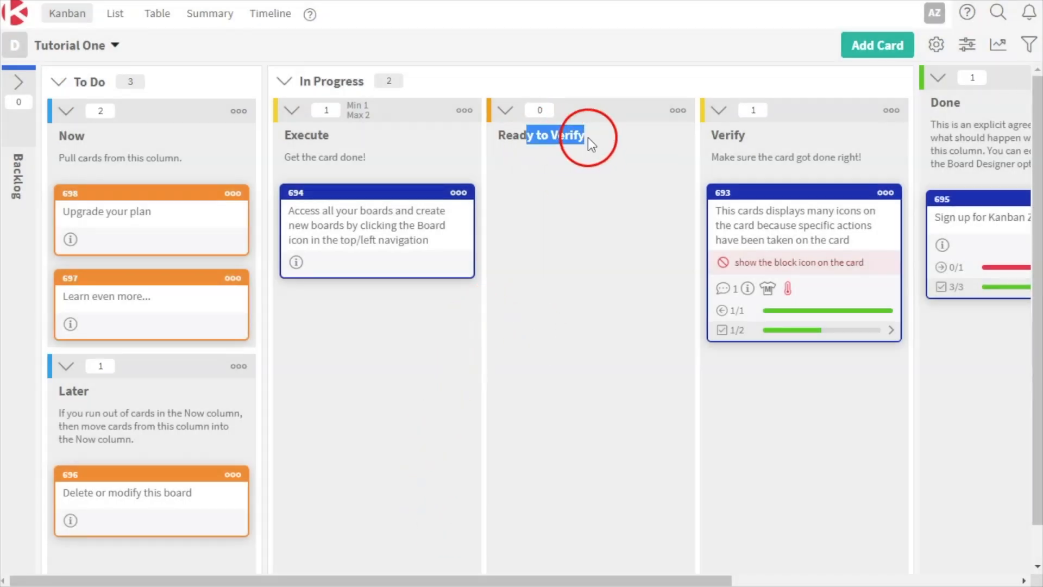
{"action": "left_click_drag", "start_coordinate": [354, 105], "coordinate": [371, 105]}
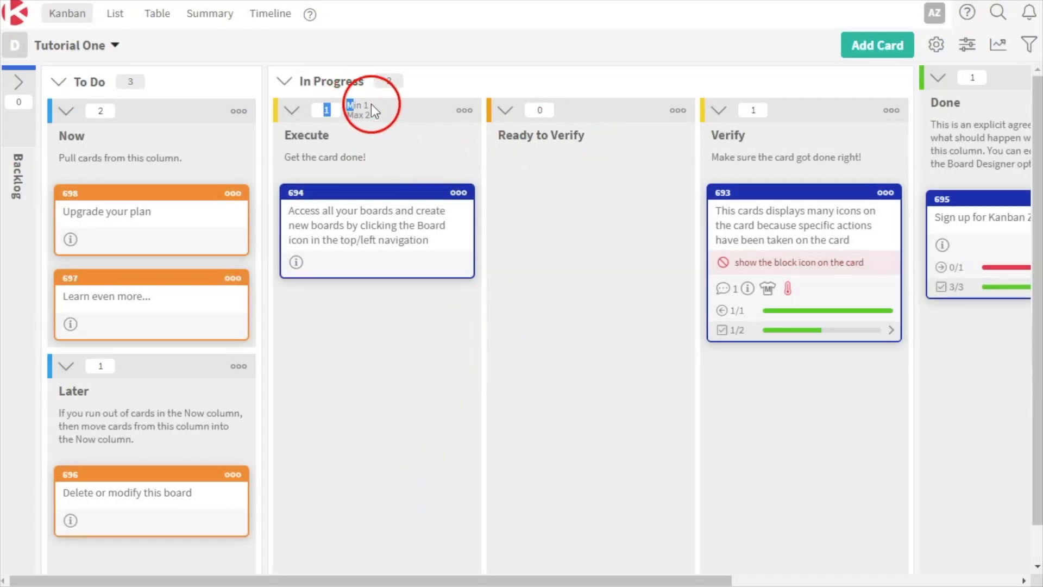
{"action": "left_click_drag", "start_coordinate": [678, 580], "coordinate": [986, 577]}
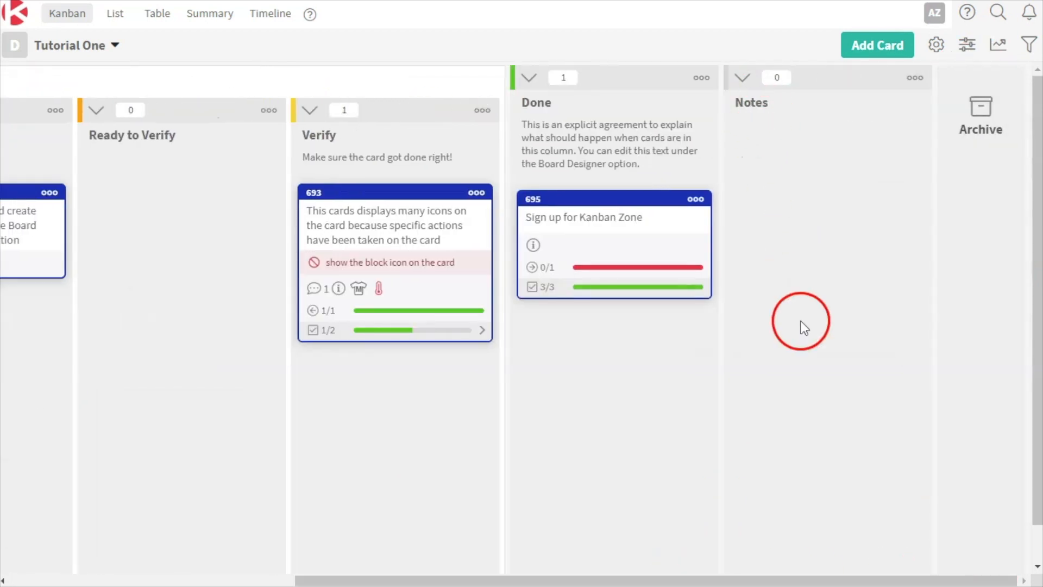
Reopen the Tutorial One board in the Board Designer
{"action": "left_click", "coordinate": [936, 46]}
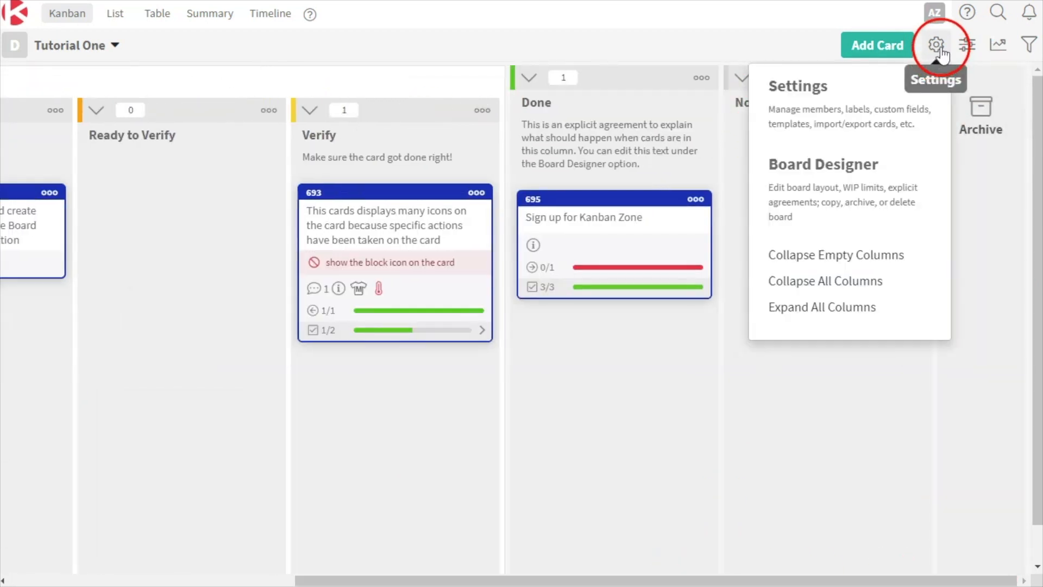
{"action": "left_click", "coordinate": [892, 196]}
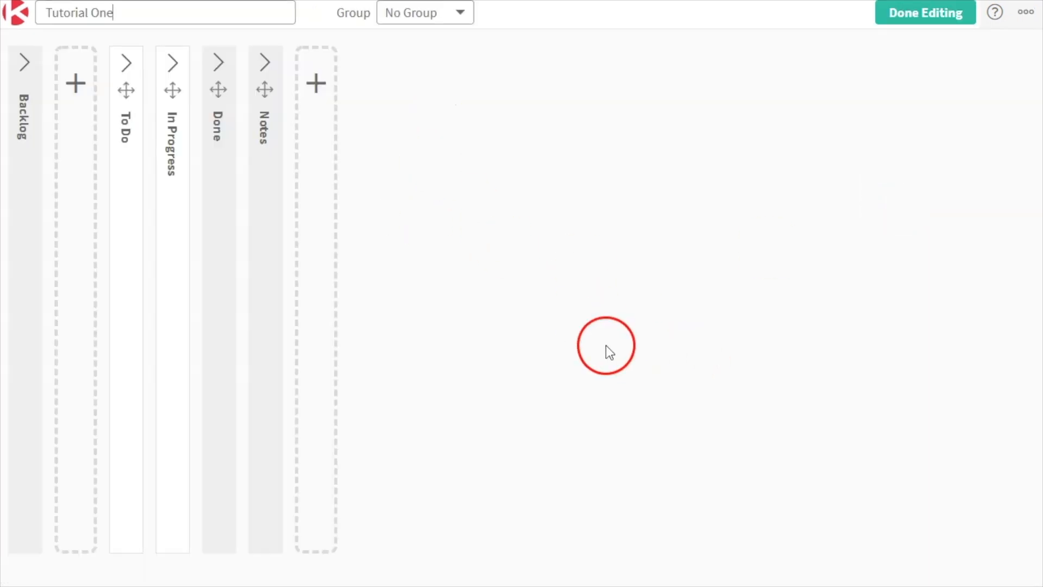
{"action": "left_click", "coordinate": [174, 442]}
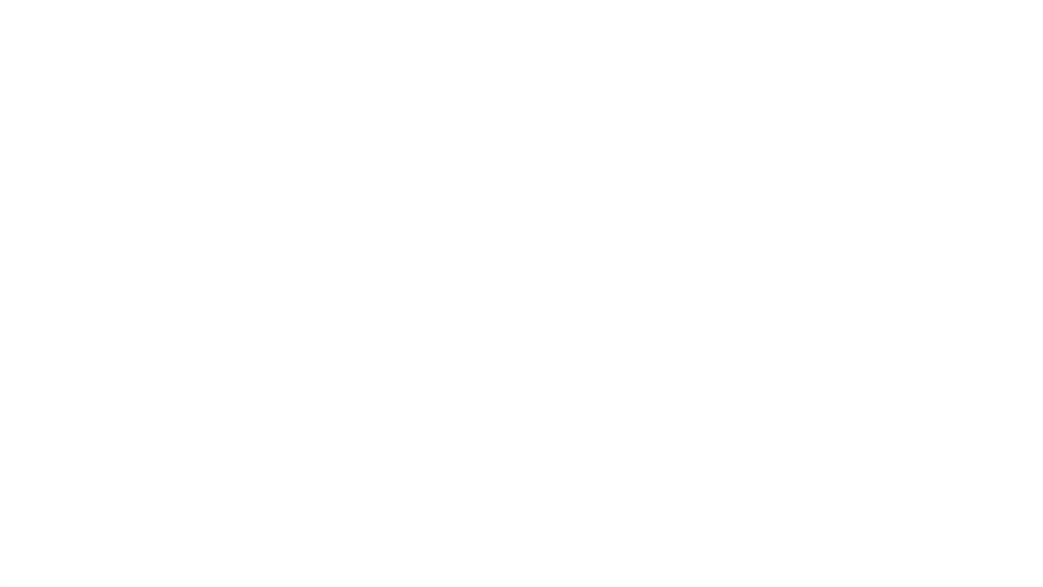